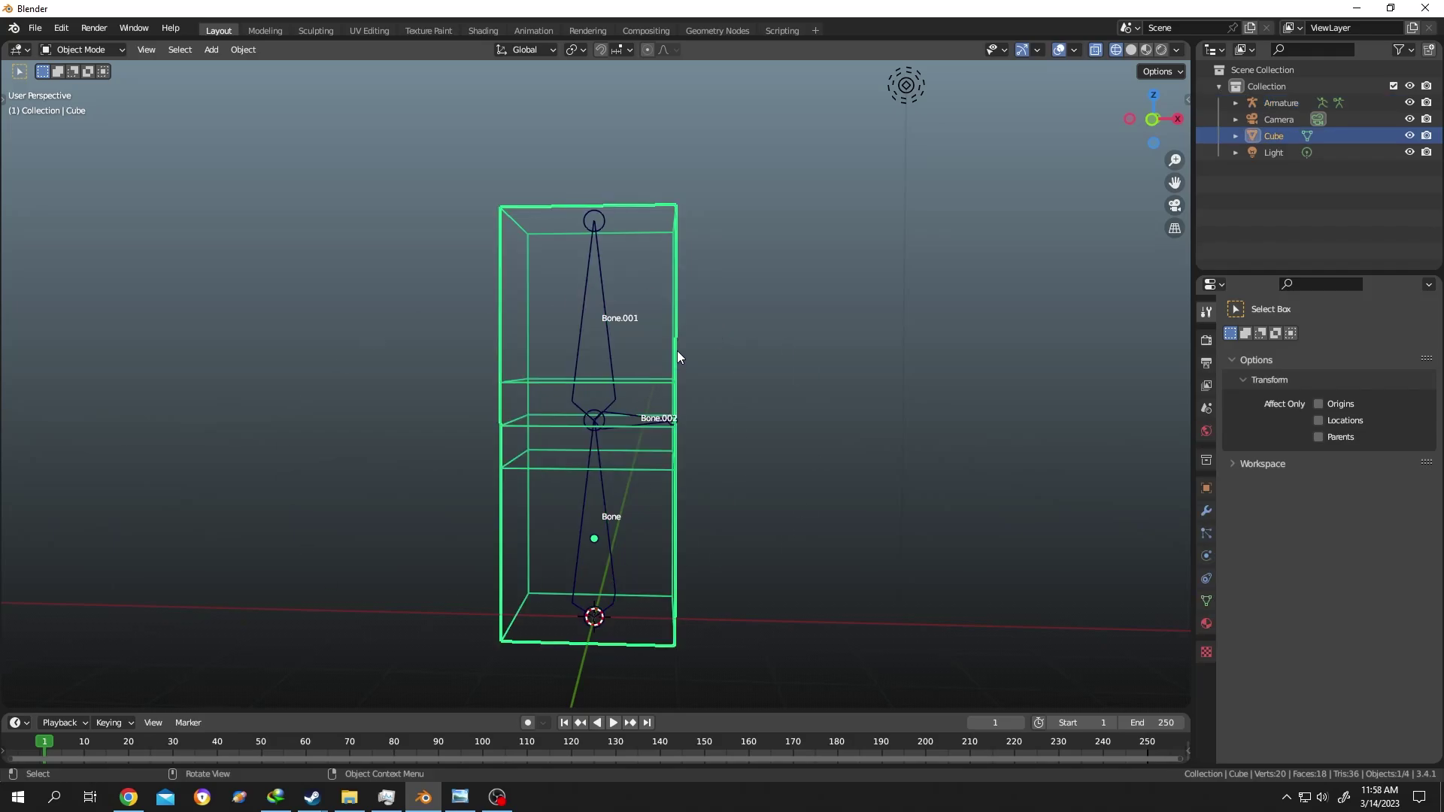
# - Select the cube, then the armature, and parent the cube With Automatic Weights
pyautogui.click(611, 352)
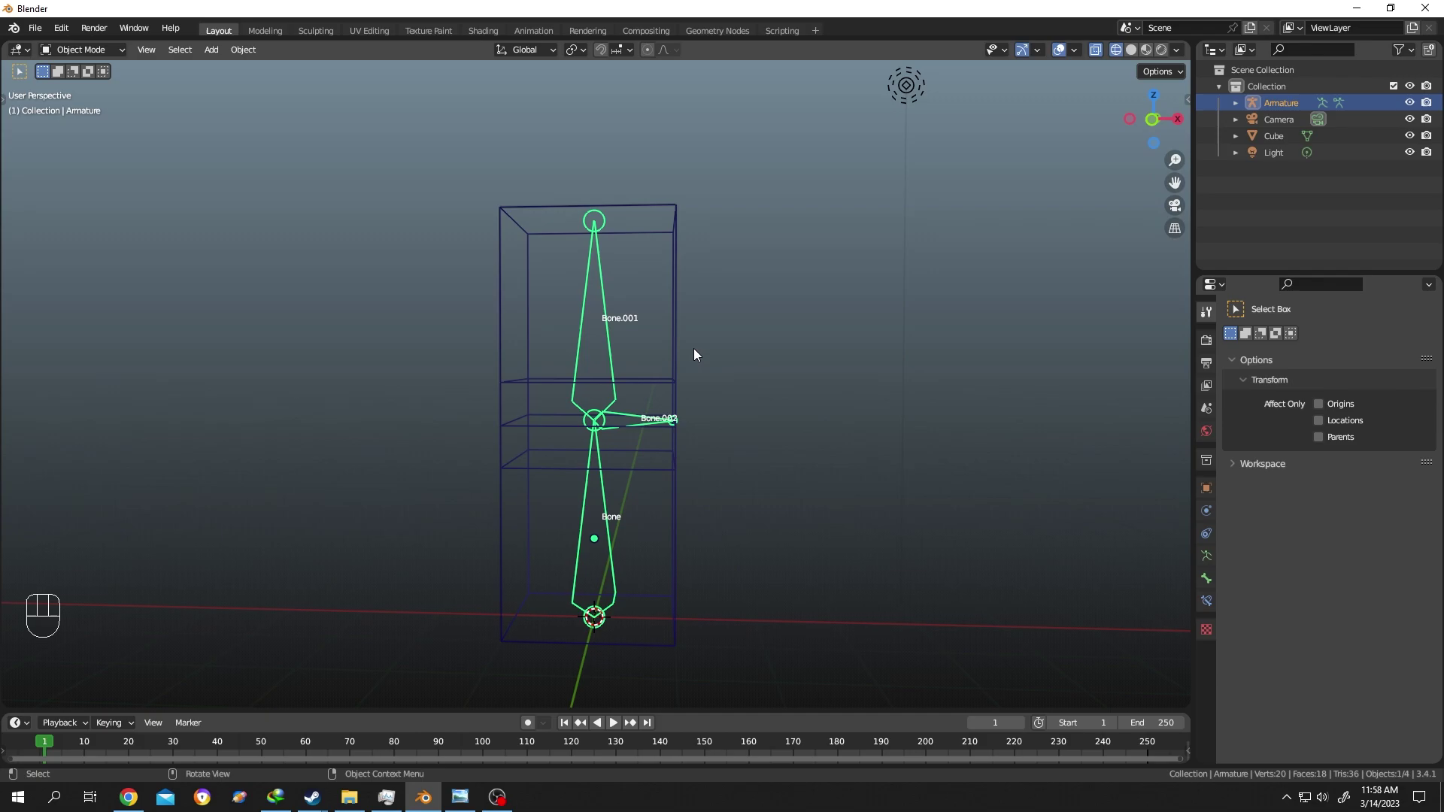
pyautogui.click(673, 341)
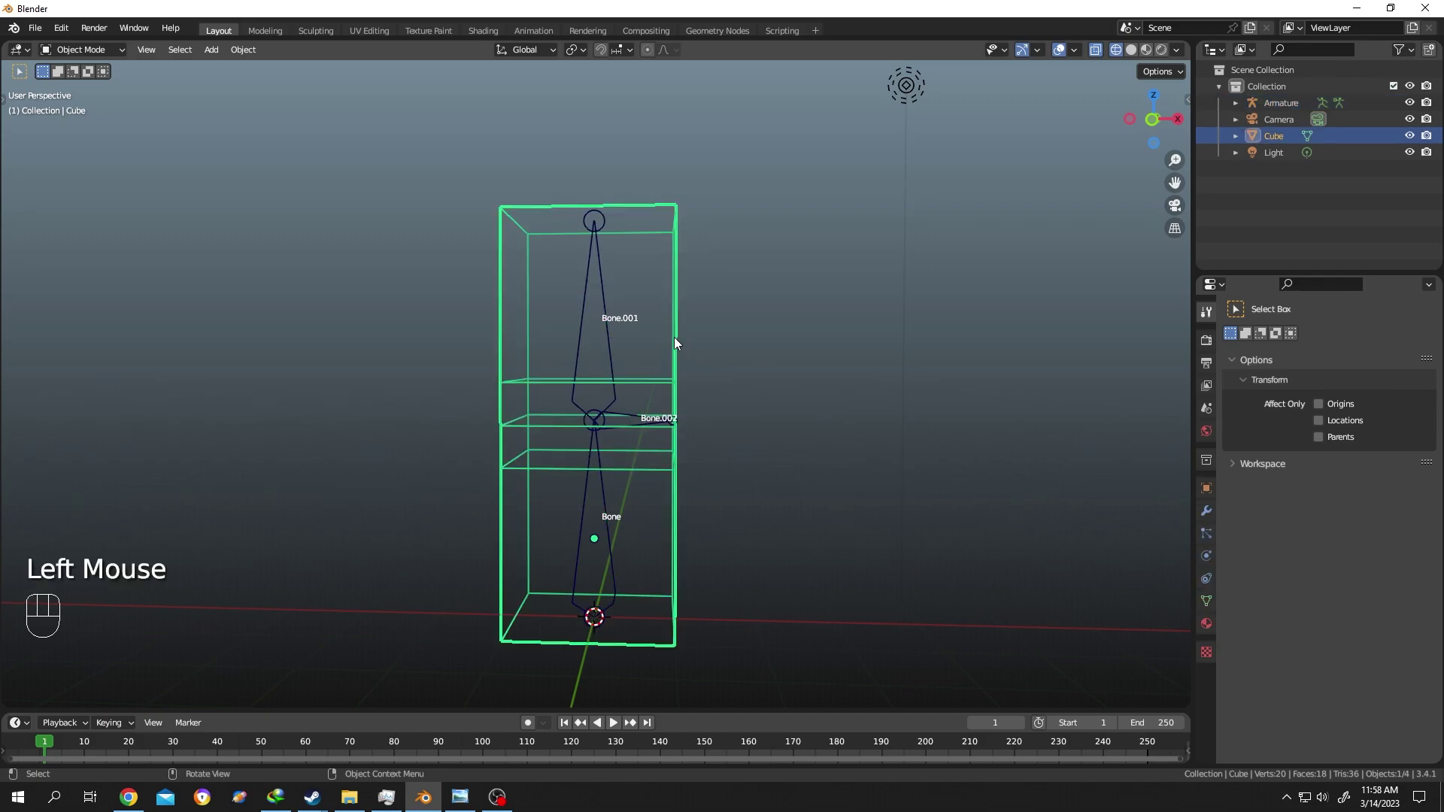
pyautogui.press('shift')
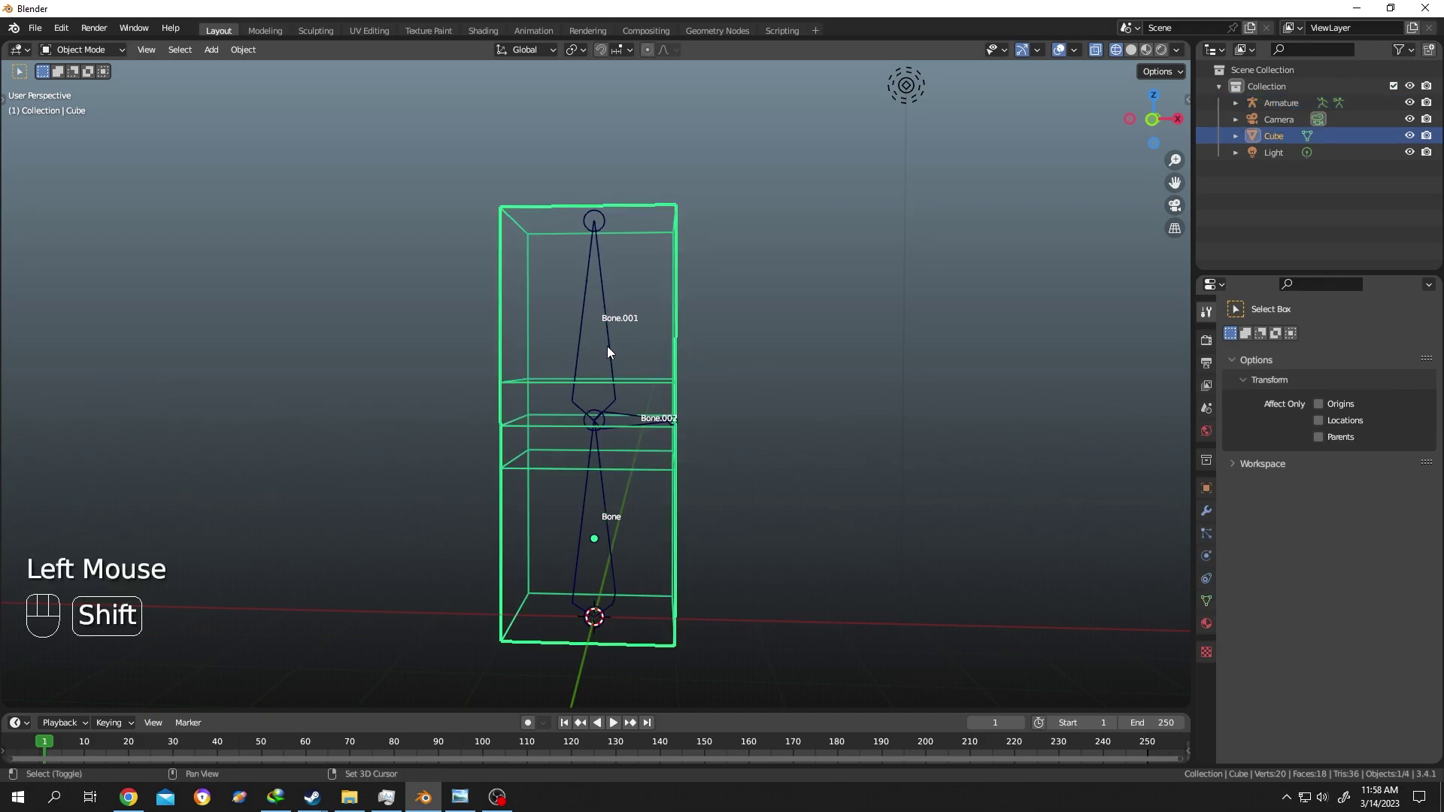
pyautogui.keyDown('shift'); pyautogui.click(608, 347); pyautogui.keyUp('shift')
pyautogui.press('ctrl')
pyautogui.hotkey('ctrl', 'p')
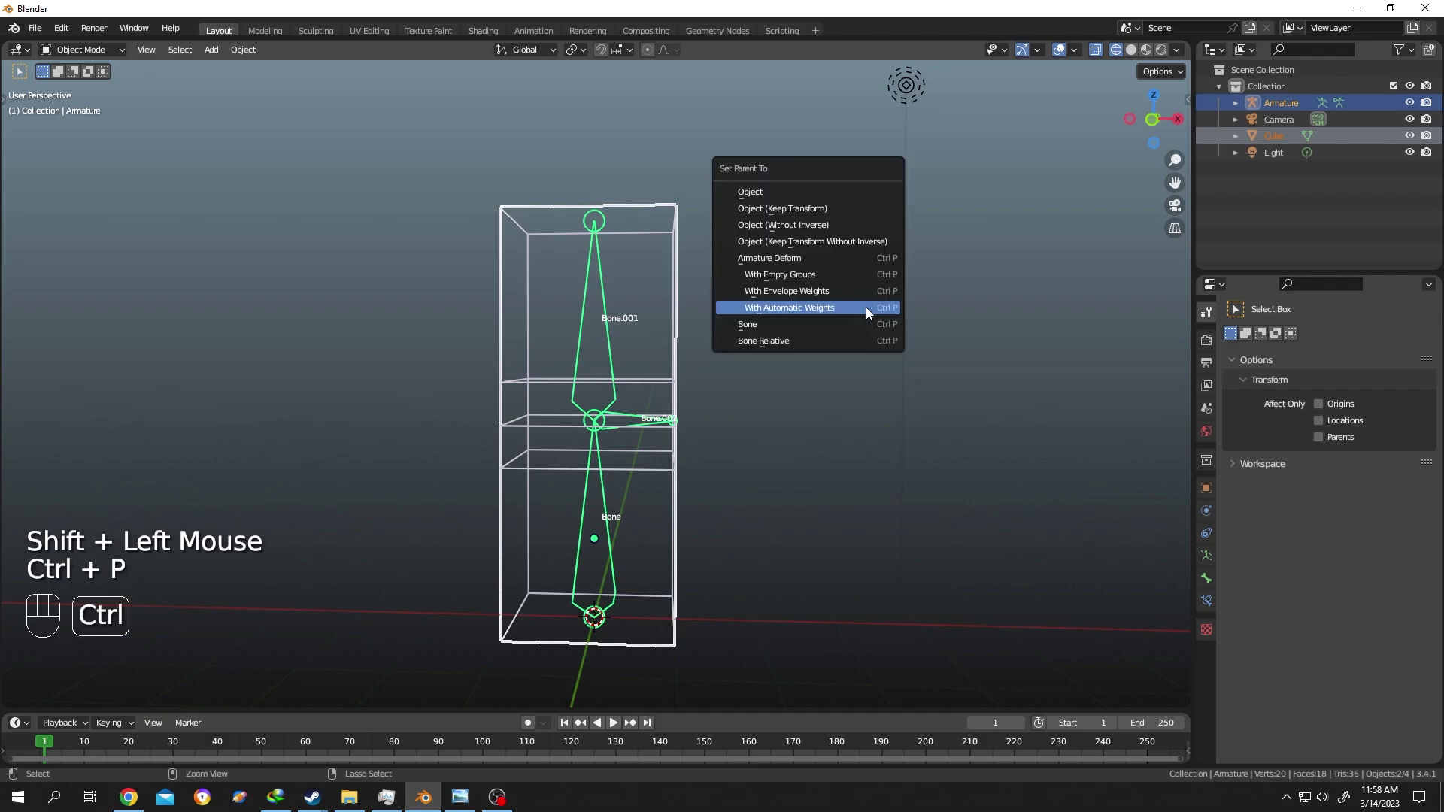
pyautogui.click(866, 308)
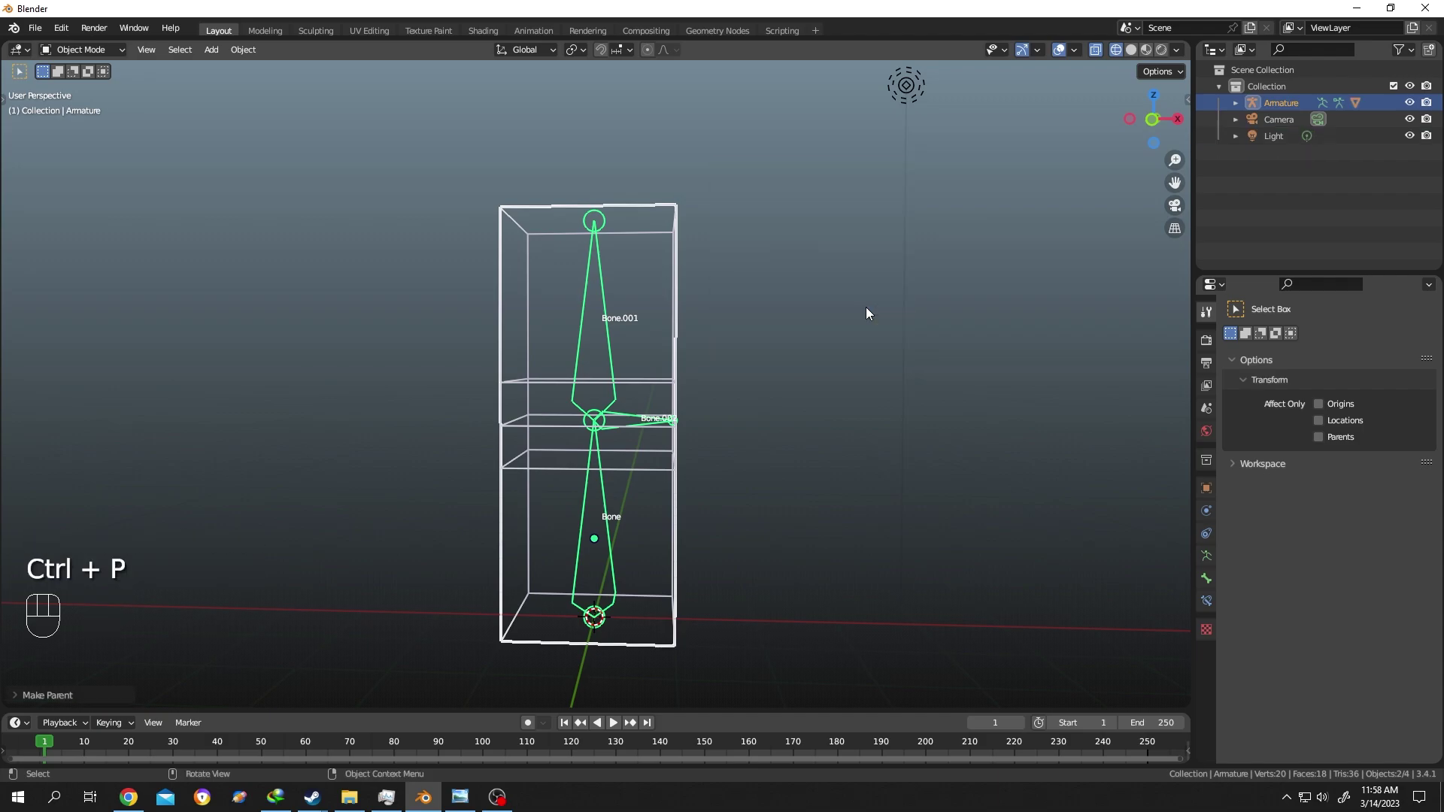
# - Test-rotate Bone.002 in Pose Mode, then revert to Object Mode before the parenting
pyautogui.click(93, 50)
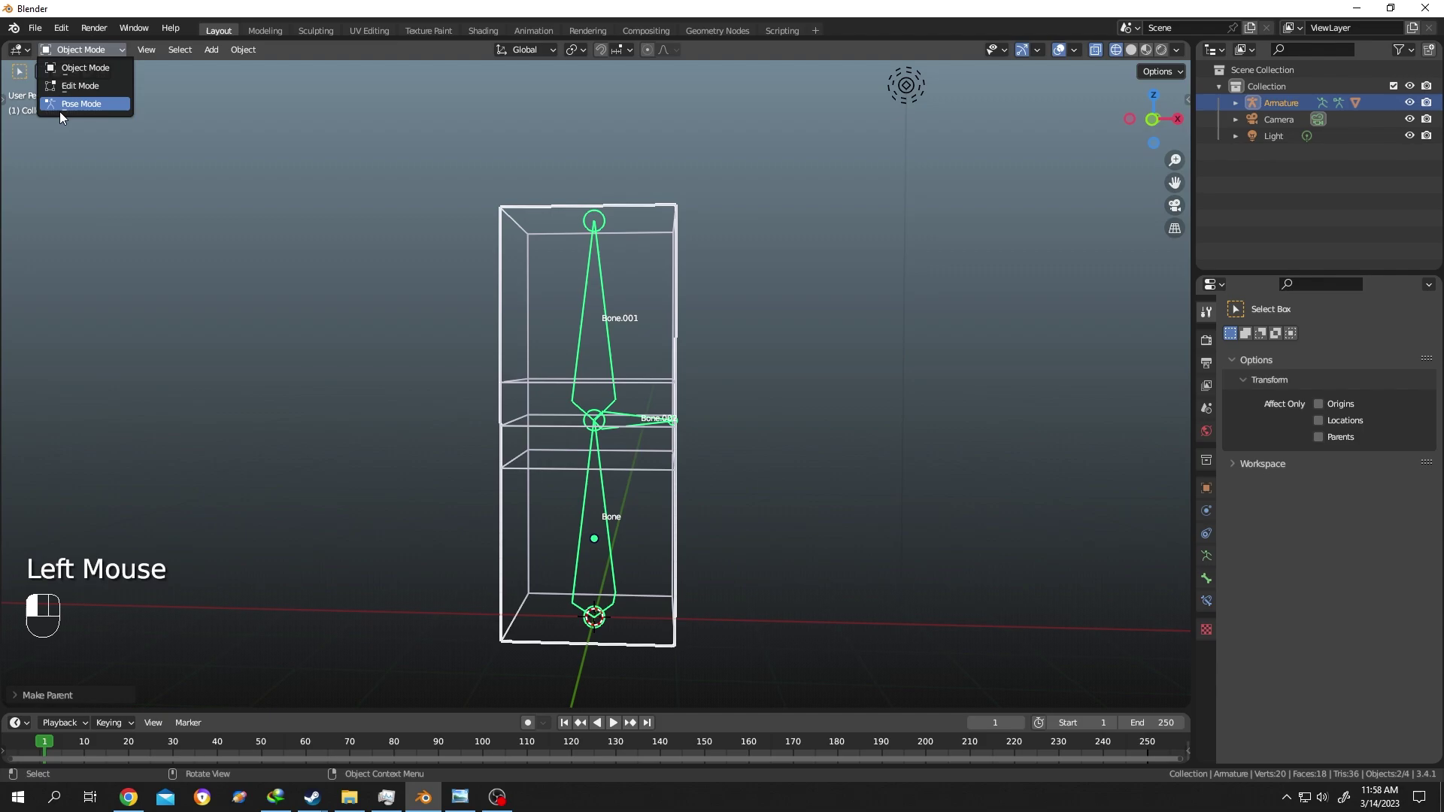
pyautogui.click(61, 107)
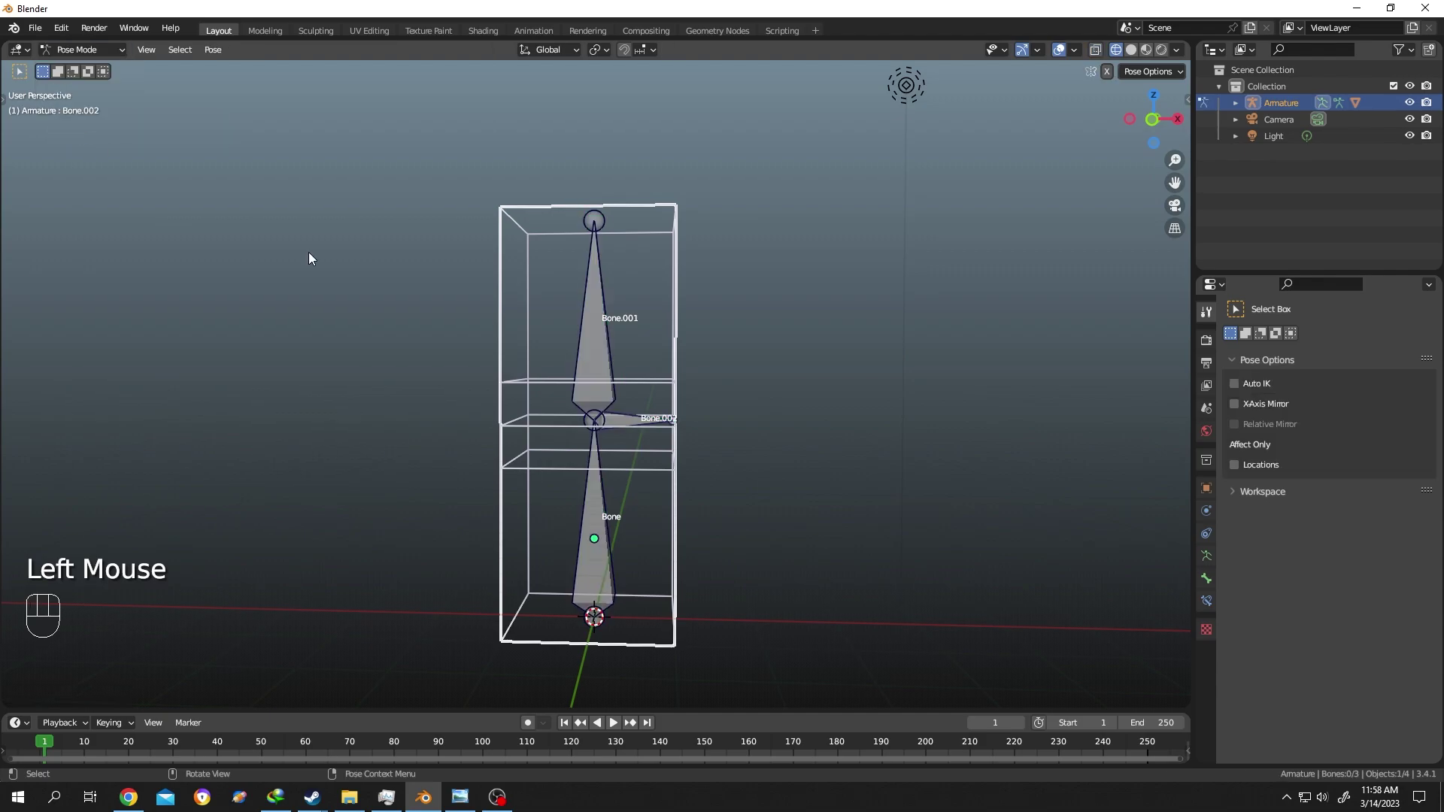
pyautogui.click(628, 418)
pyautogui.press('r')
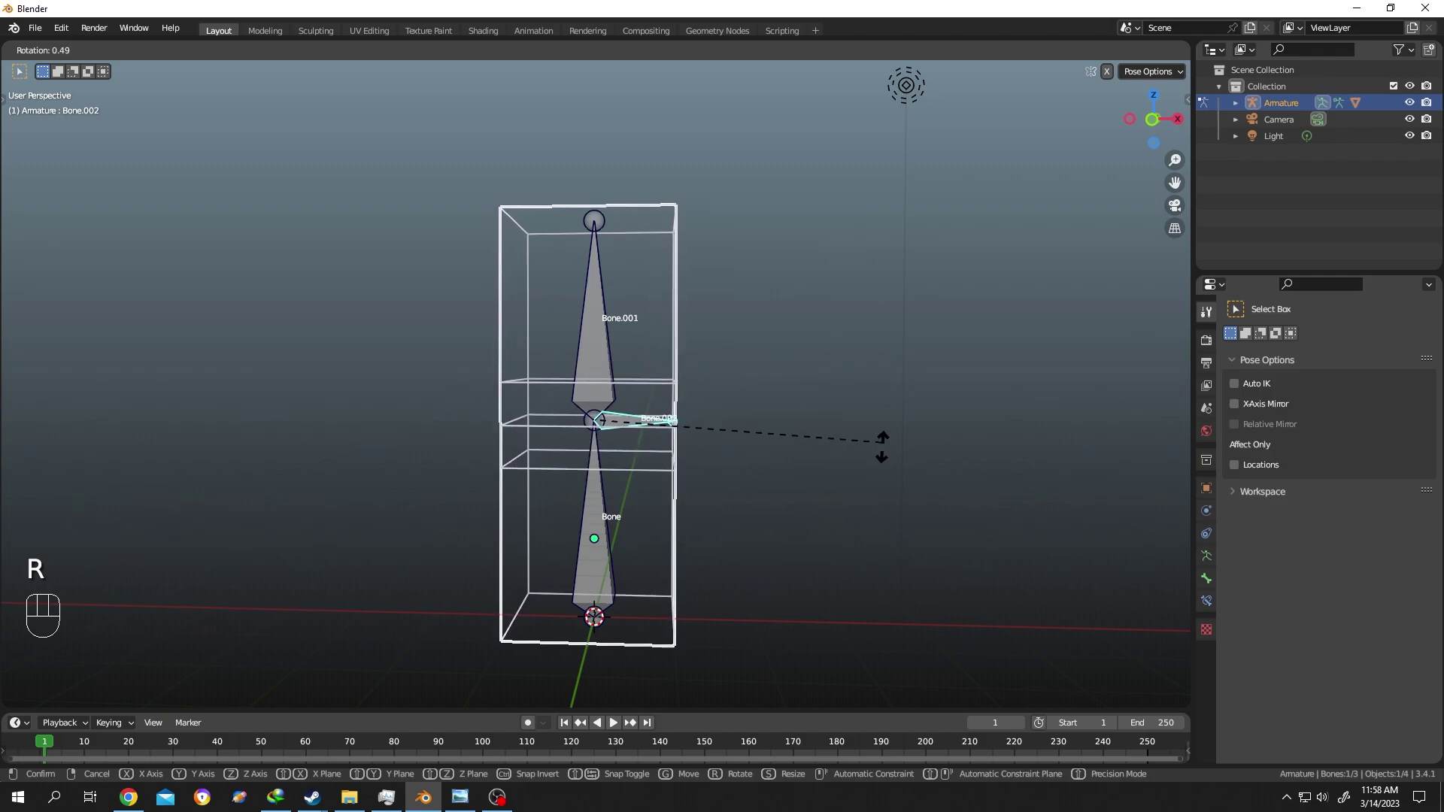
pyautogui.click(873, 427)
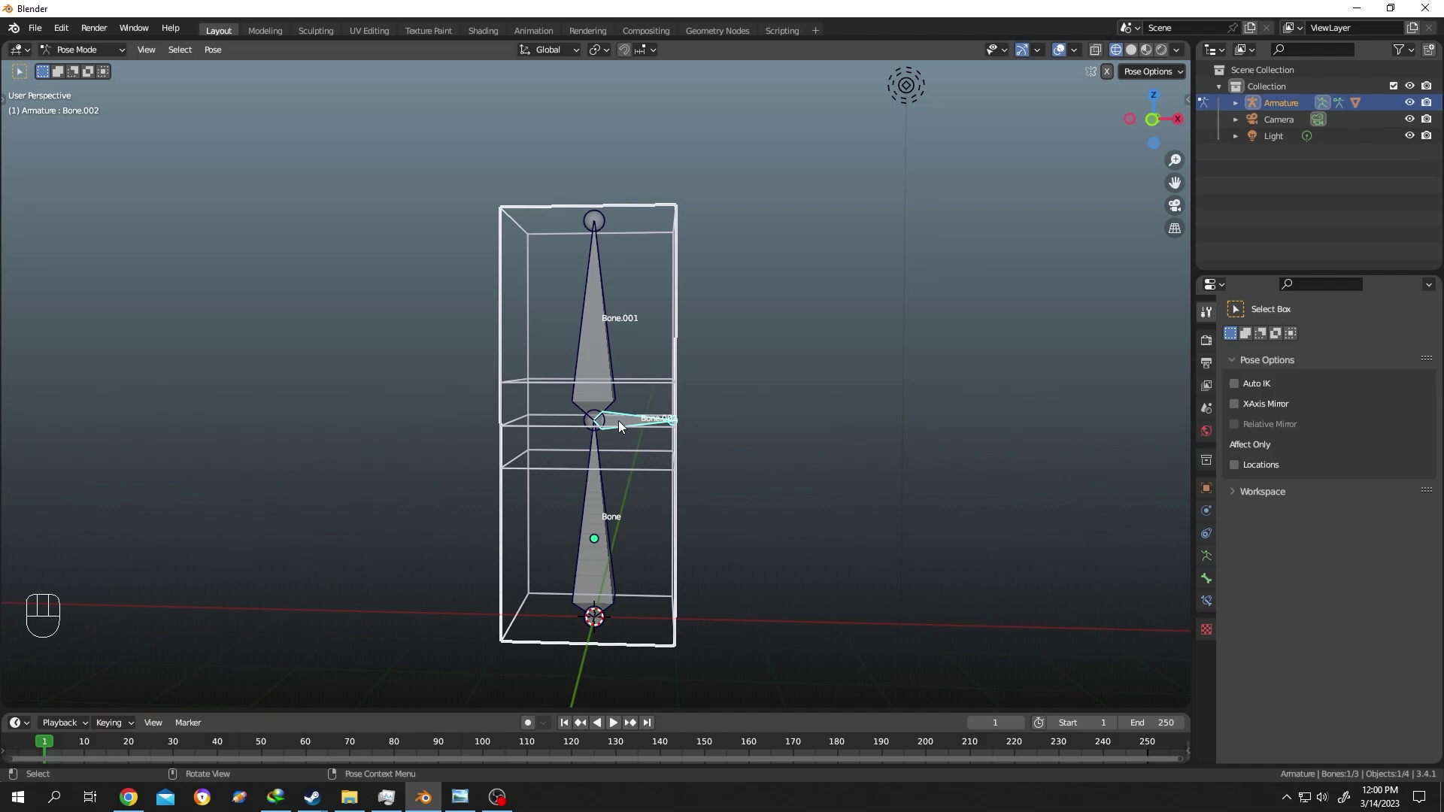
pyautogui.click(619, 421)
# - In the armature's Edit Mode, turn off Deform for Bone.002 in Bone properties
pyautogui.hotkey('ctrl', 'Tab')
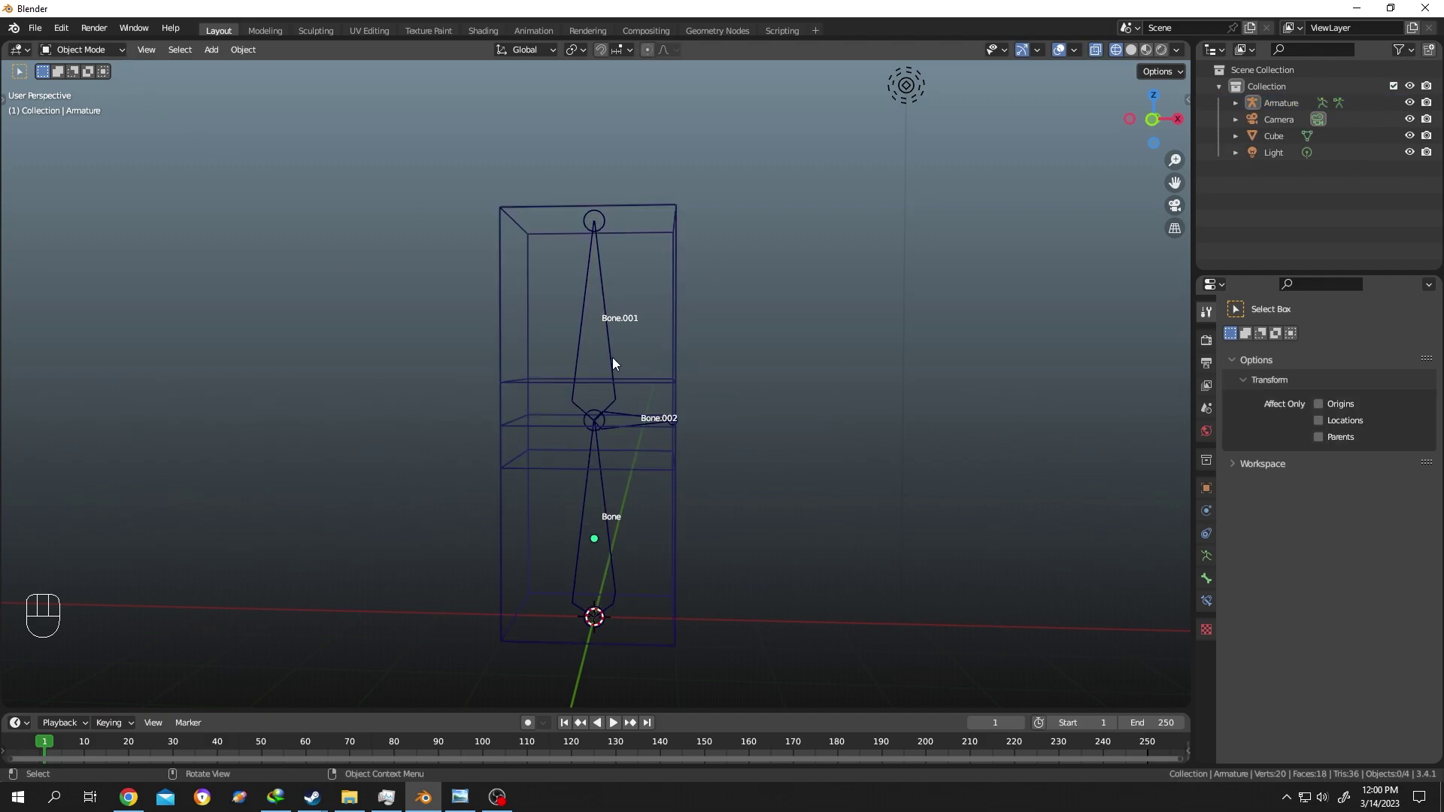
pyautogui.click(608, 358)
pyautogui.press('Tab')
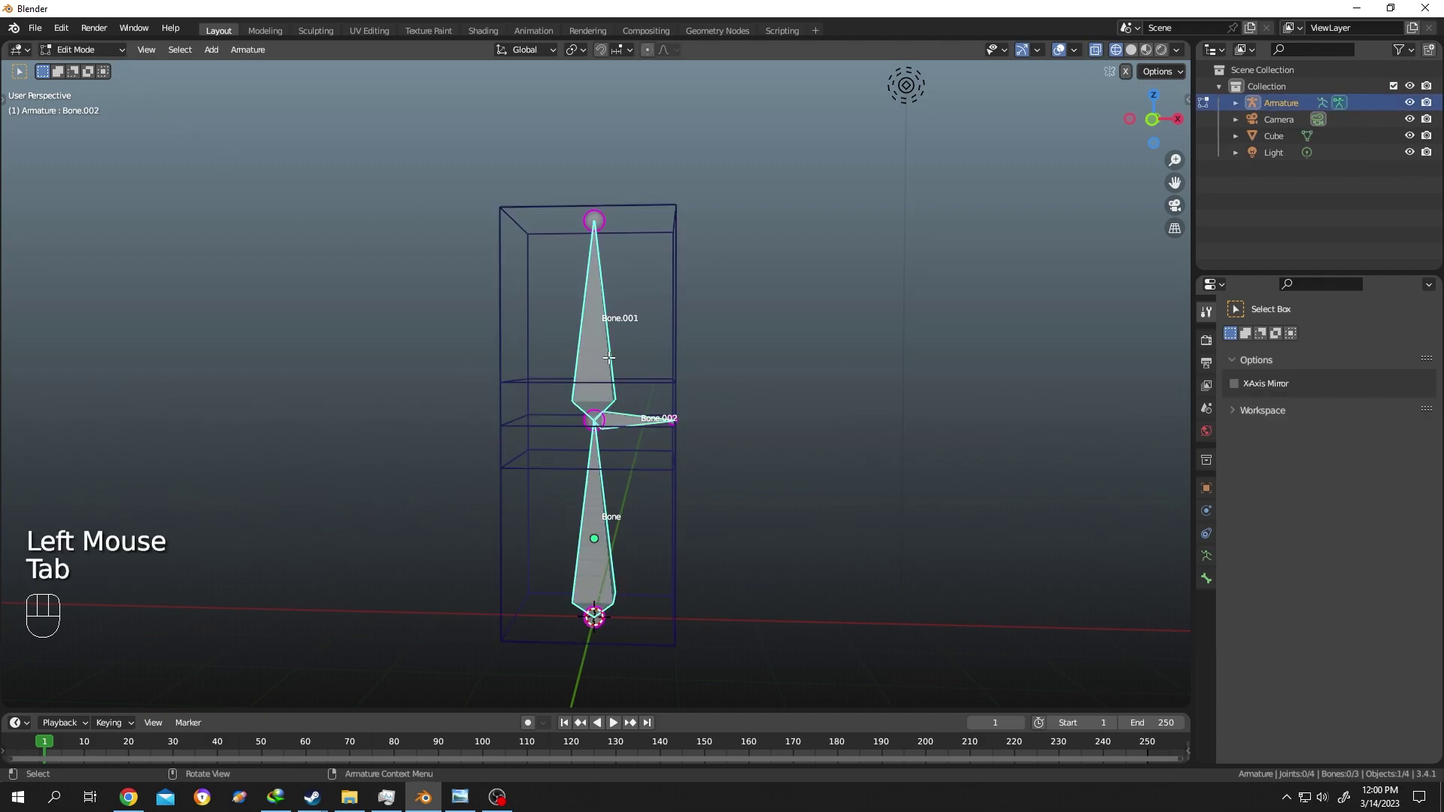
pyautogui.click(618, 419)
pyautogui.click(618, 419)
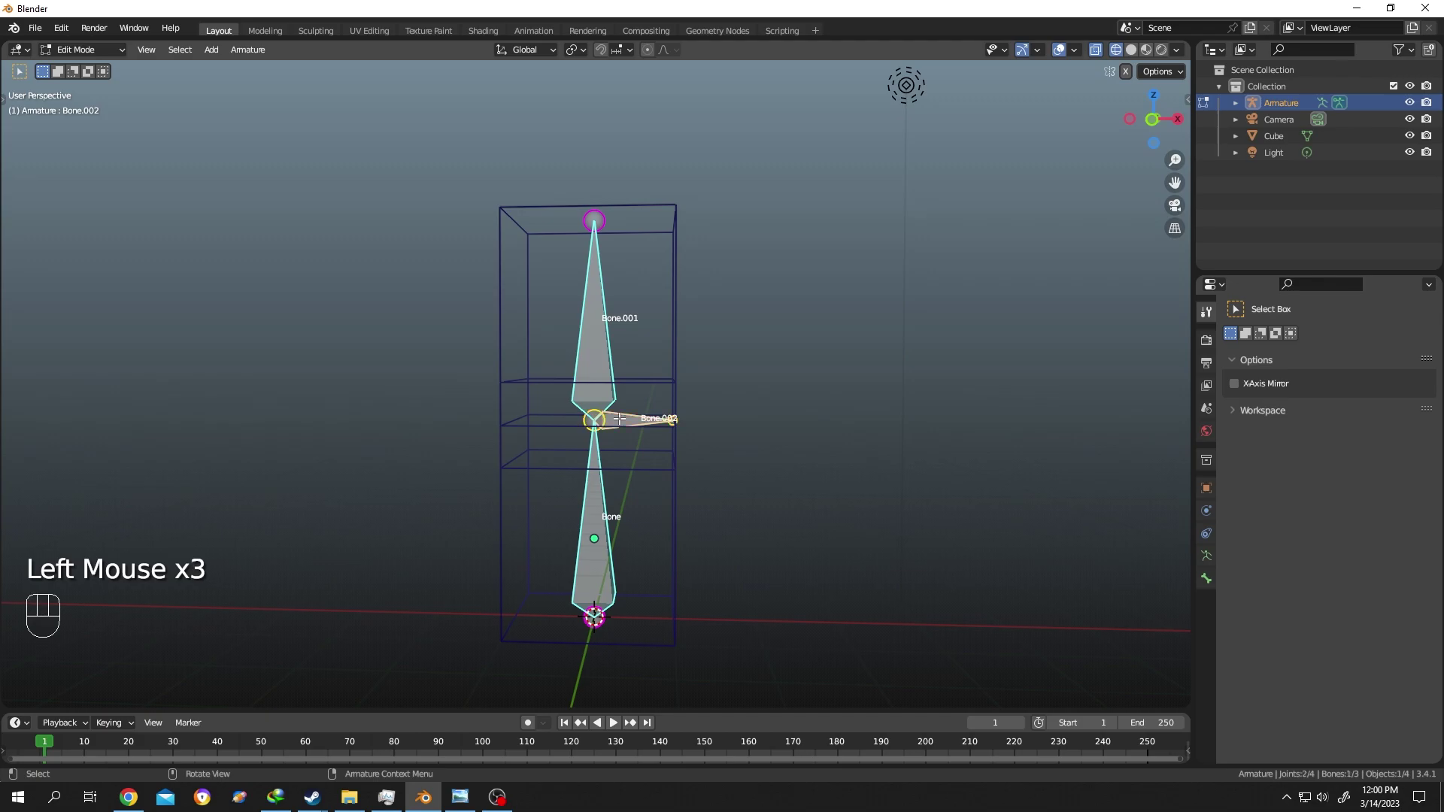
pyautogui.click(1205, 580)
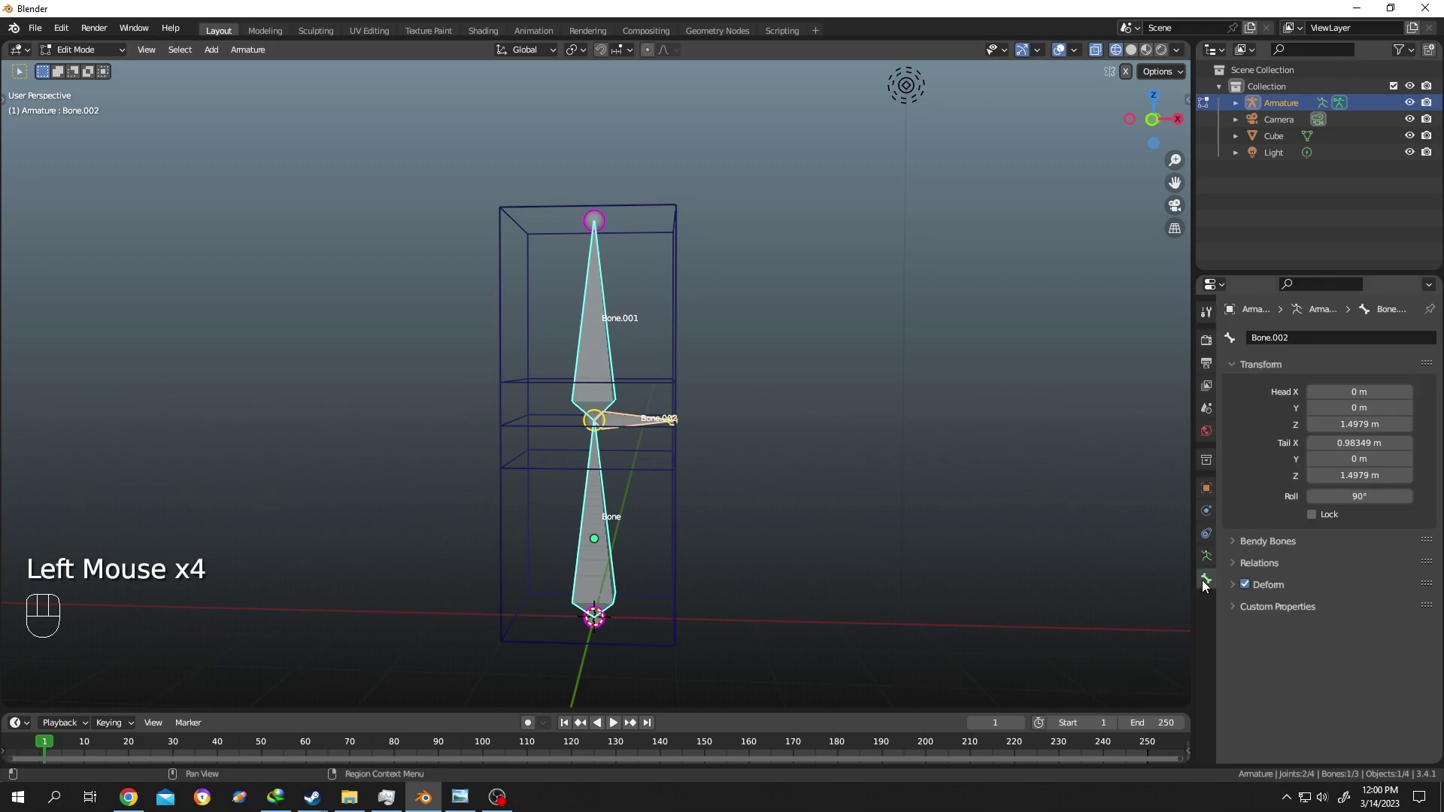
pyautogui.click(1245, 584)
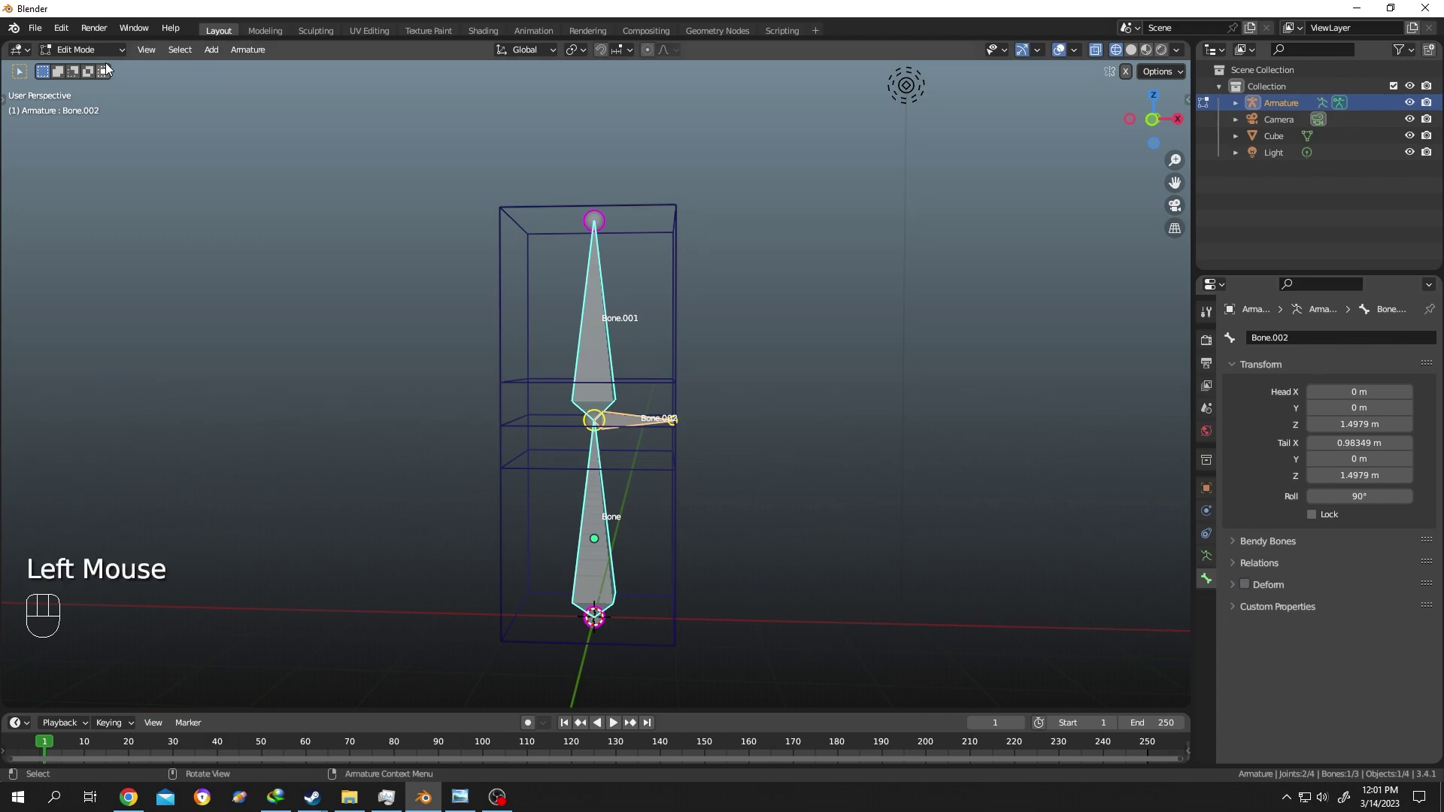
# - Re-parent the cube to the armature With Automatic Weights
pyautogui.press('Tab')
pyautogui.click(670, 379)
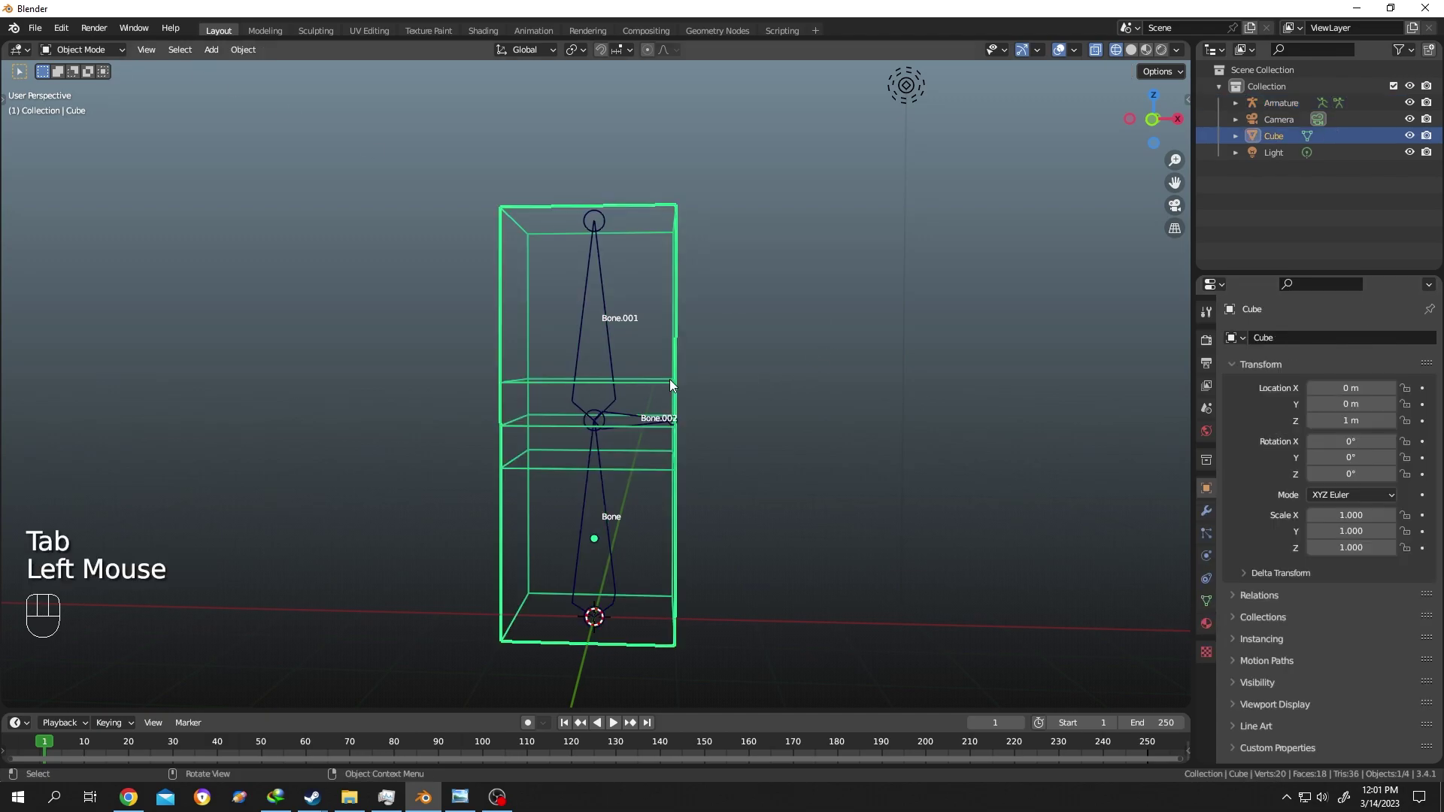
pyautogui.keyDown('shift'); pyautogui.click(601, 271); pyautogui.keyUp('shift')
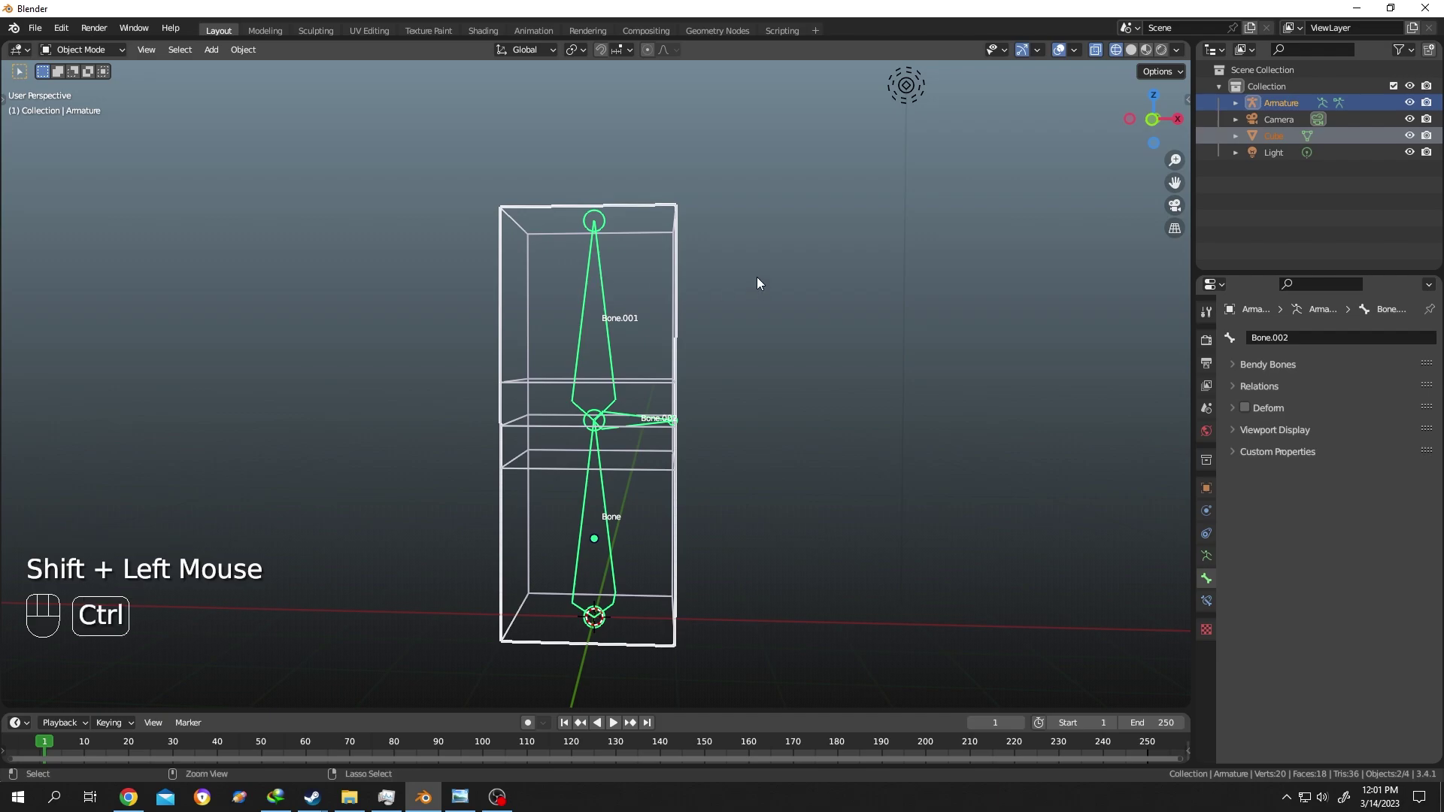
pyautogui.hotkey('ctrl', 'p')
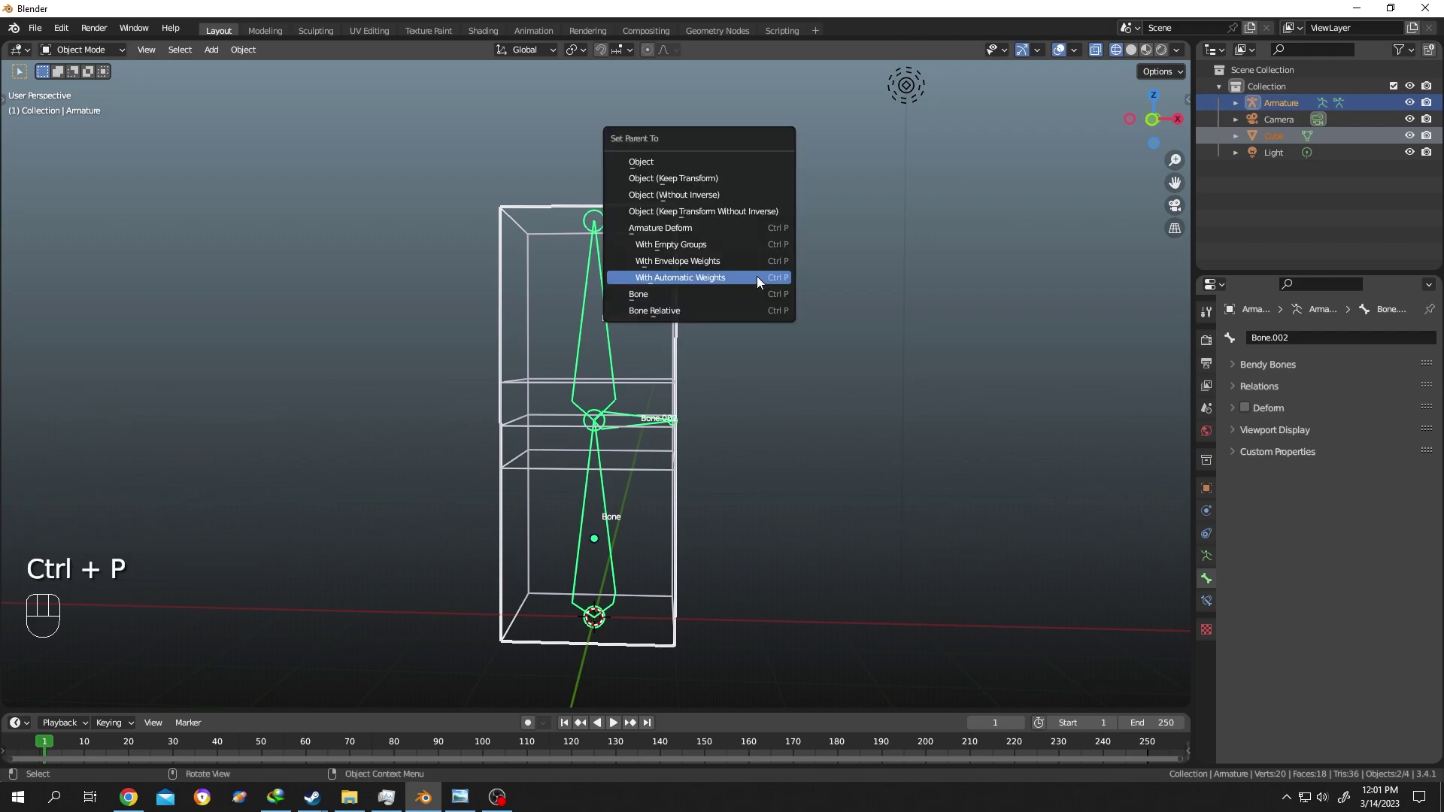
pyautogui.click(757, 276)
pyautogui.click(75, 49)
pyautogui.click(85, 99)
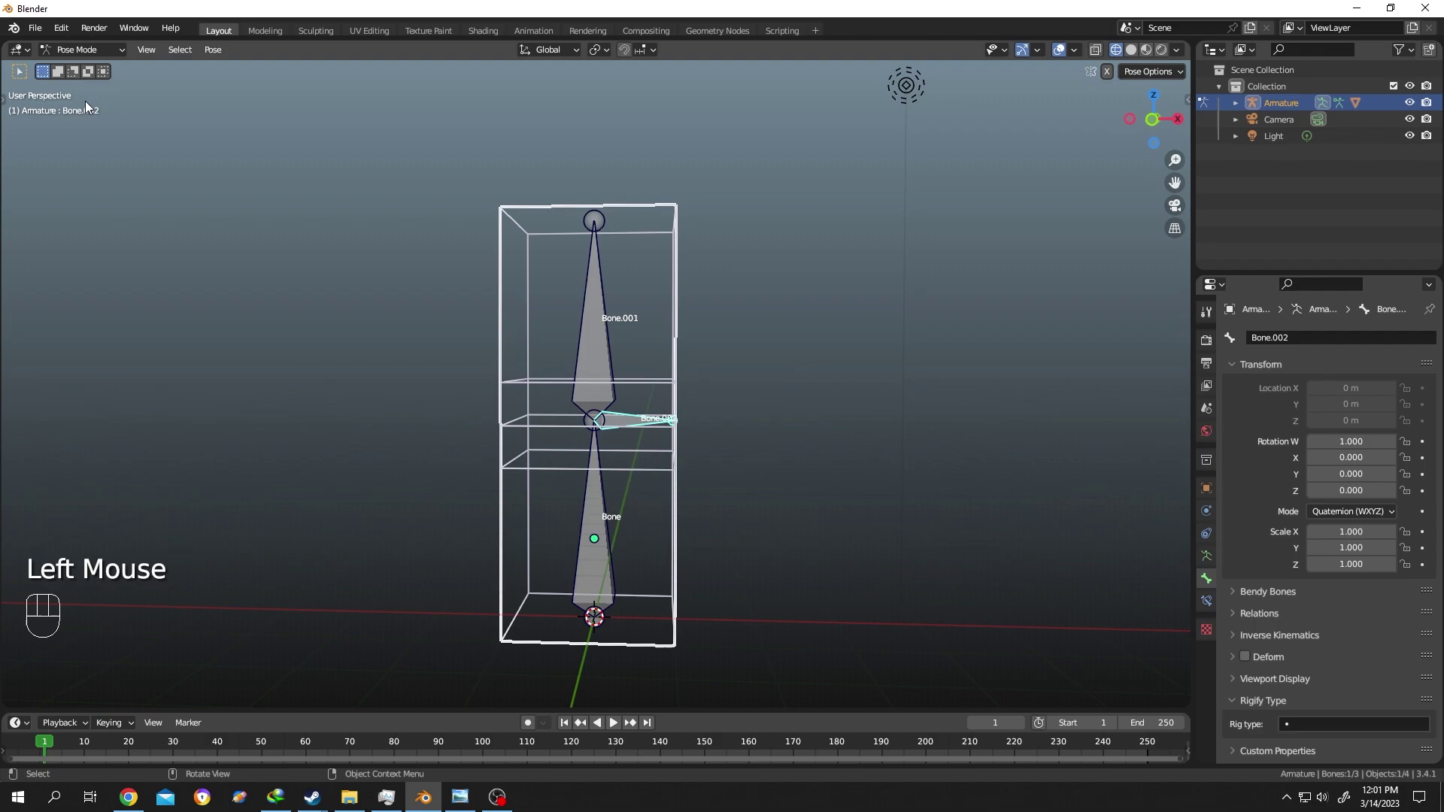
pyautogui.click(625, 425)
pyautogui.click(623, 420)
pyautogui.press('g')
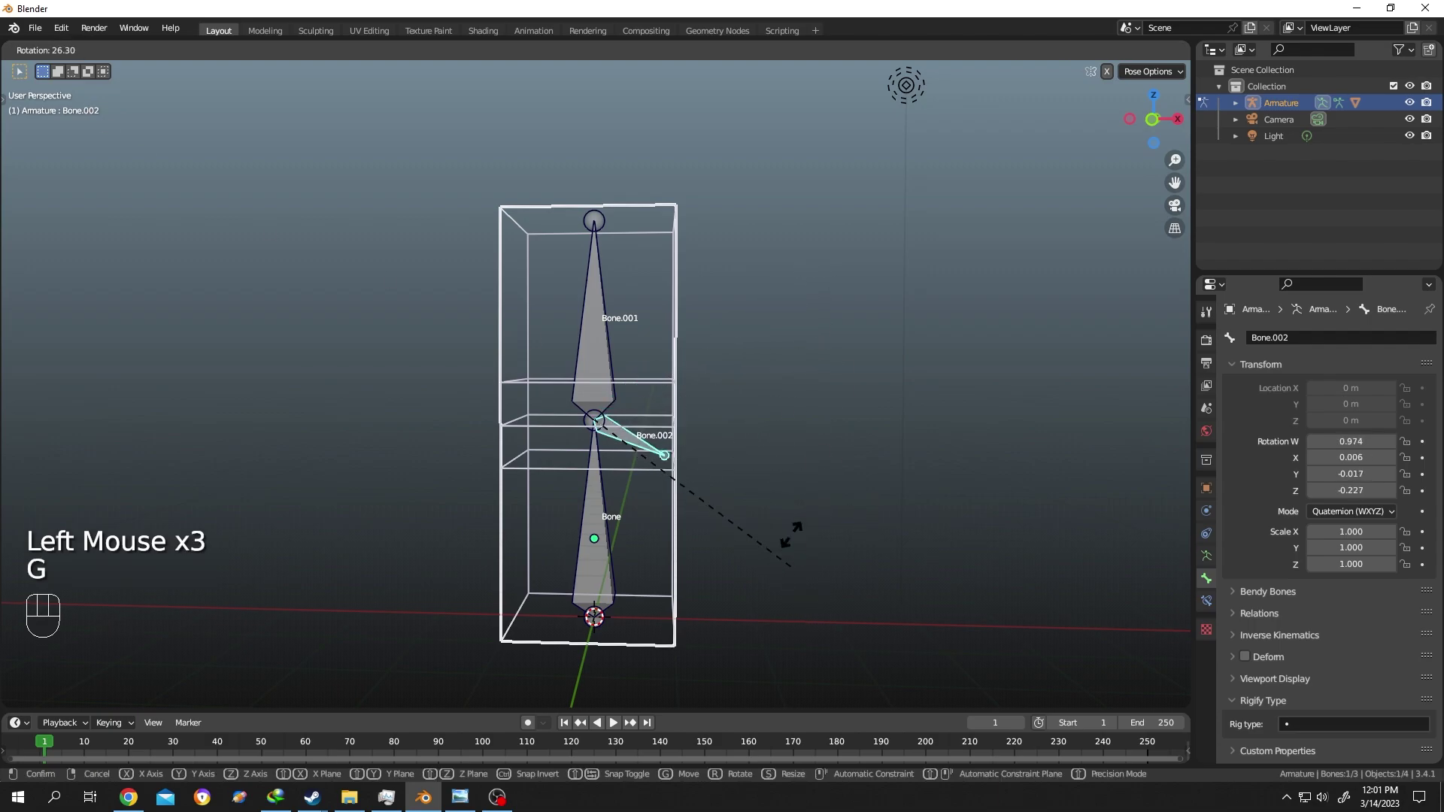
pyautogui.press('Escape')
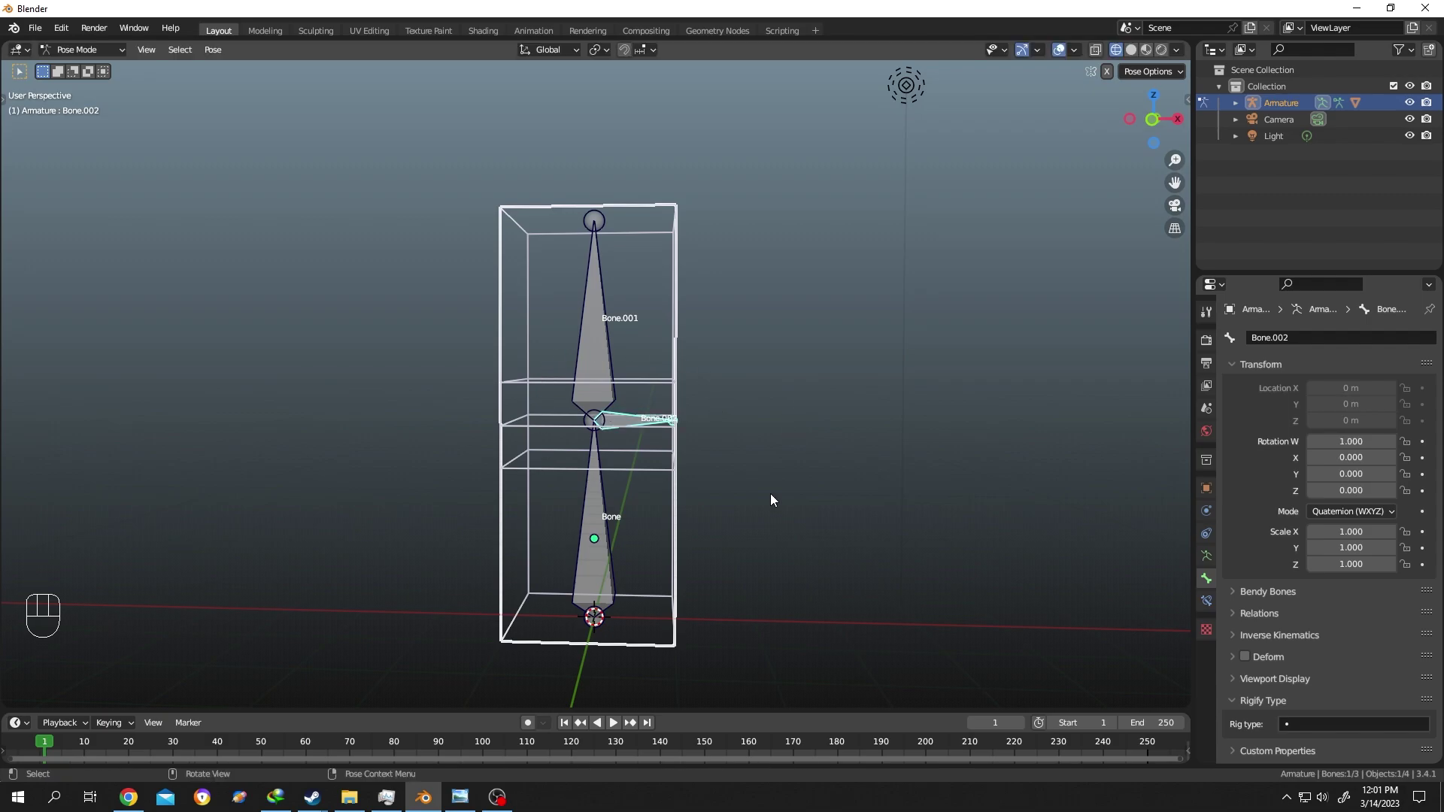